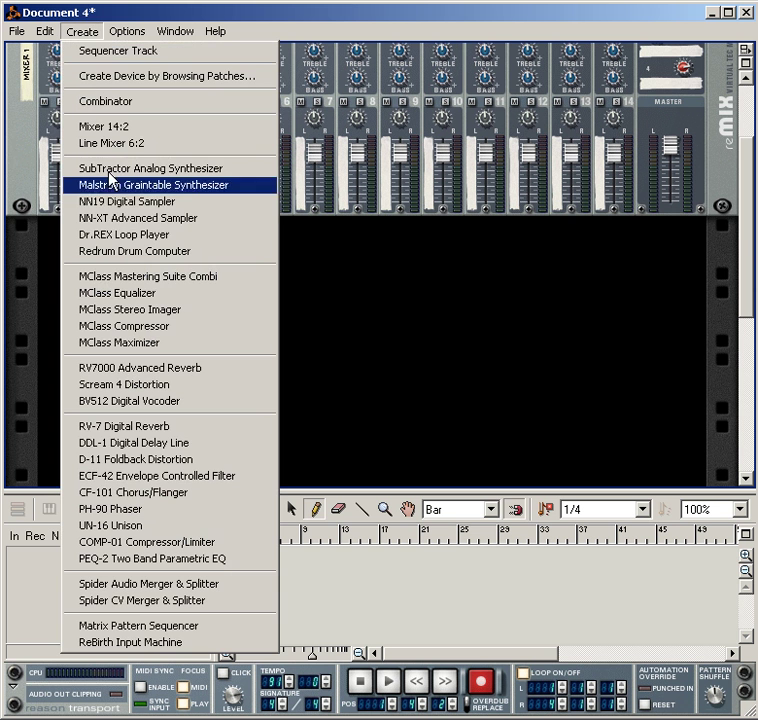
Add an NN-XT Advanced Sampler and load A Grand Piano.sxt from the Reason Factory Sound Bank's NN-XT Sampler Patches Piano folder.
left_click(170, 228)
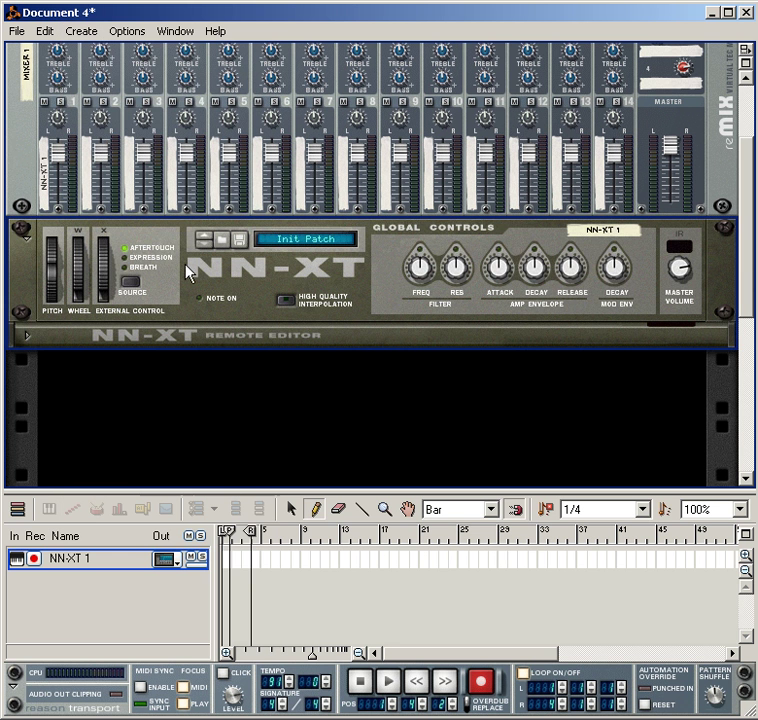
left_click(230, 237)
left_click(318, 281)
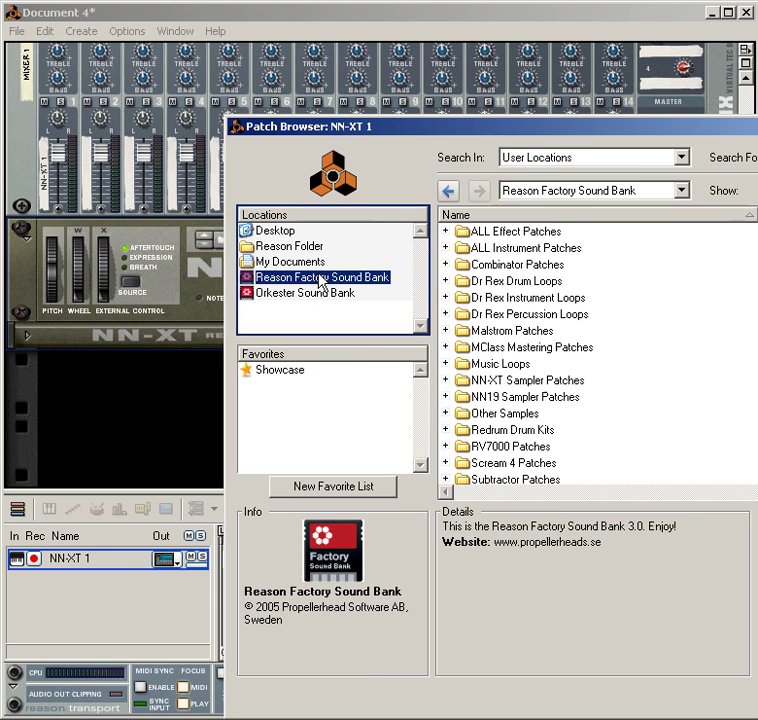
left_click_drag(479, 123, 396, 58)
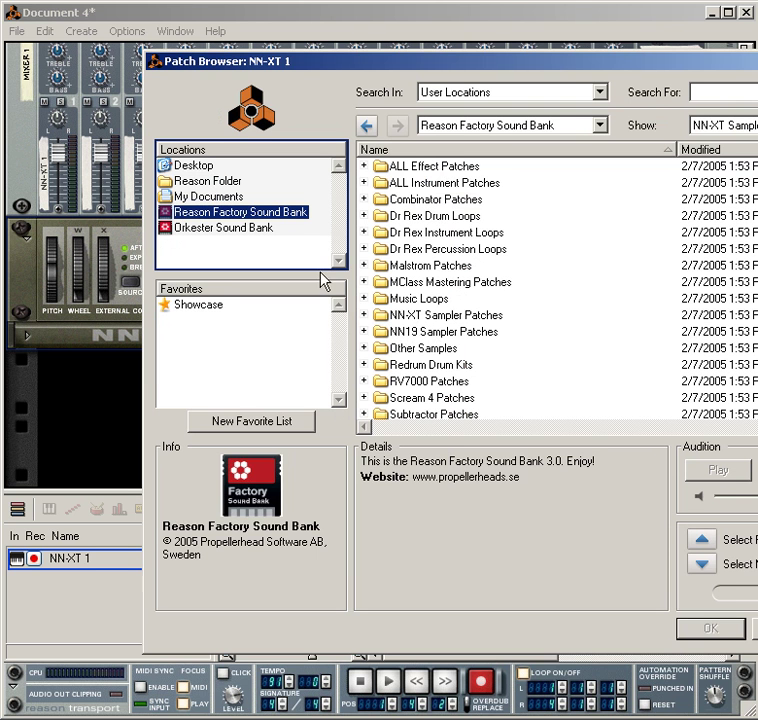
double_click(420, 316)
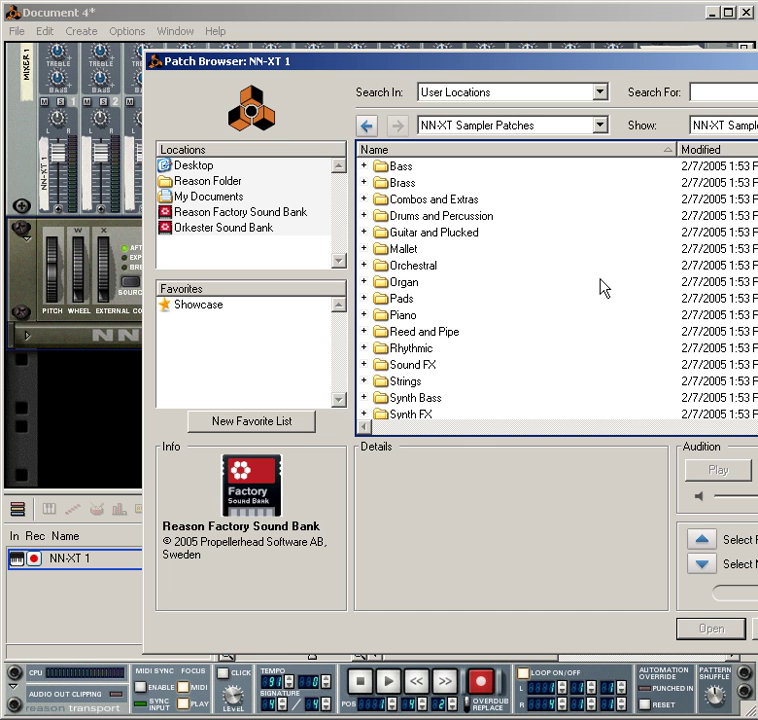
double_click(404, 316)
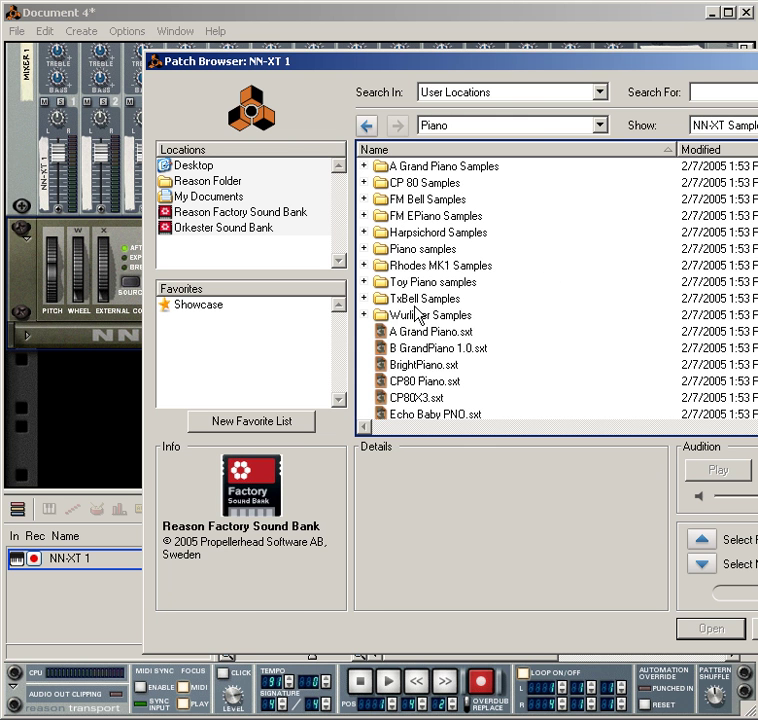
left_click(416, 334)
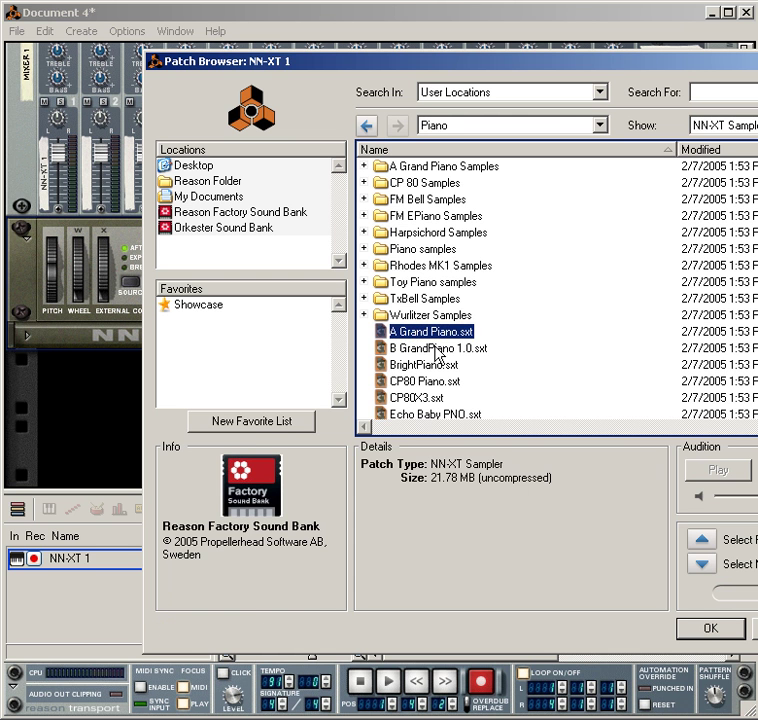
left_click(712, 629)
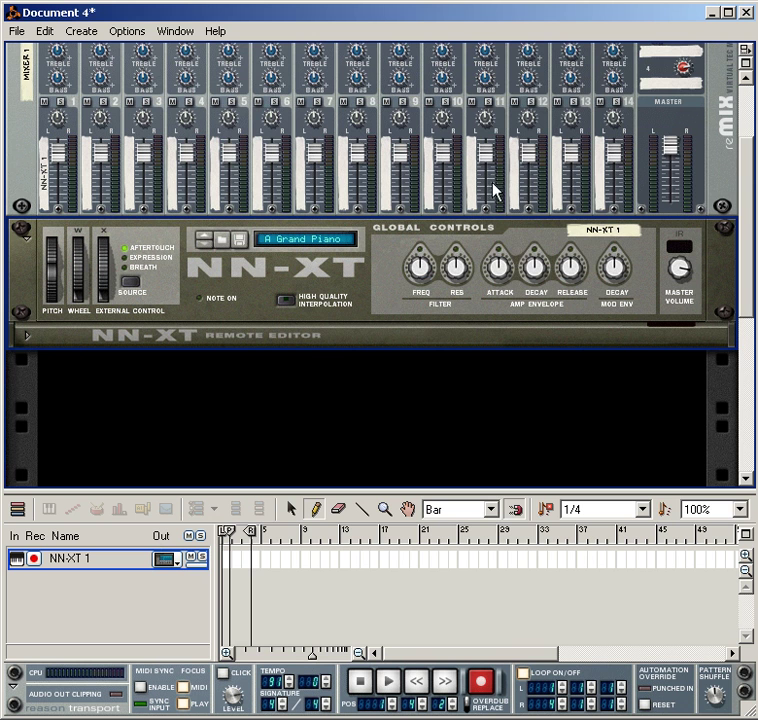
Enlarge the sequencer, switch it to note editing, and draw the quarter notes C4, E4, C4, G4 across bar 1.
left_click(745, 533)
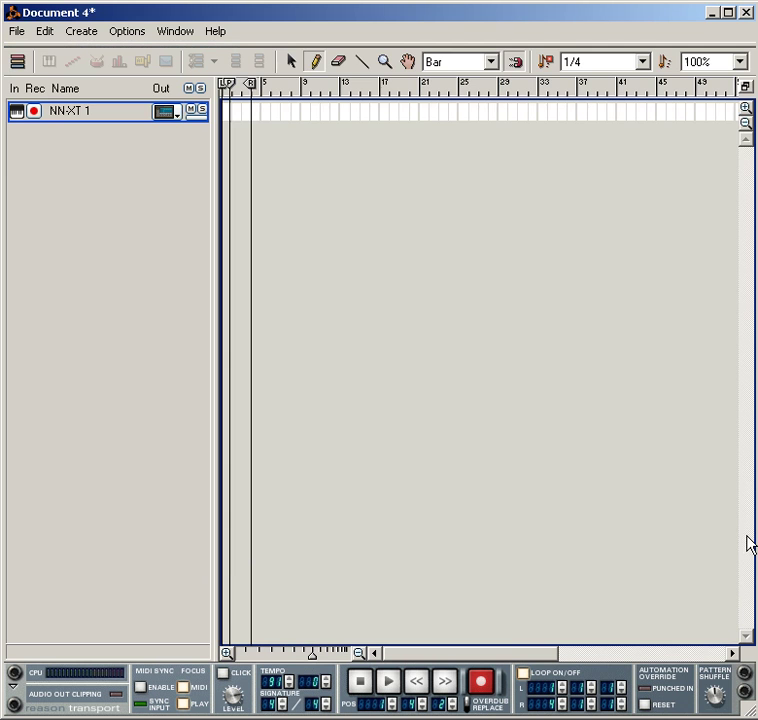
left_click(17, 61)
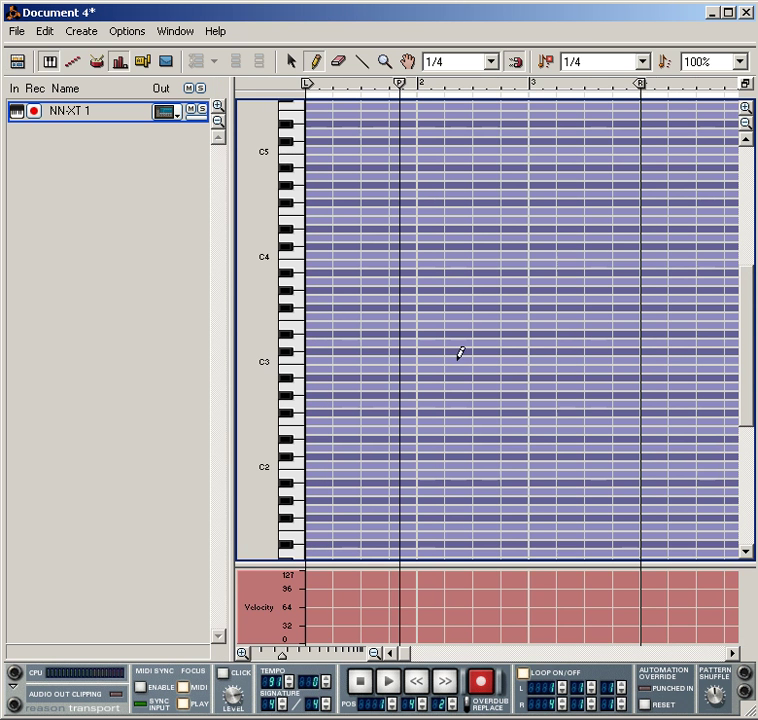
left_click(310, 254)
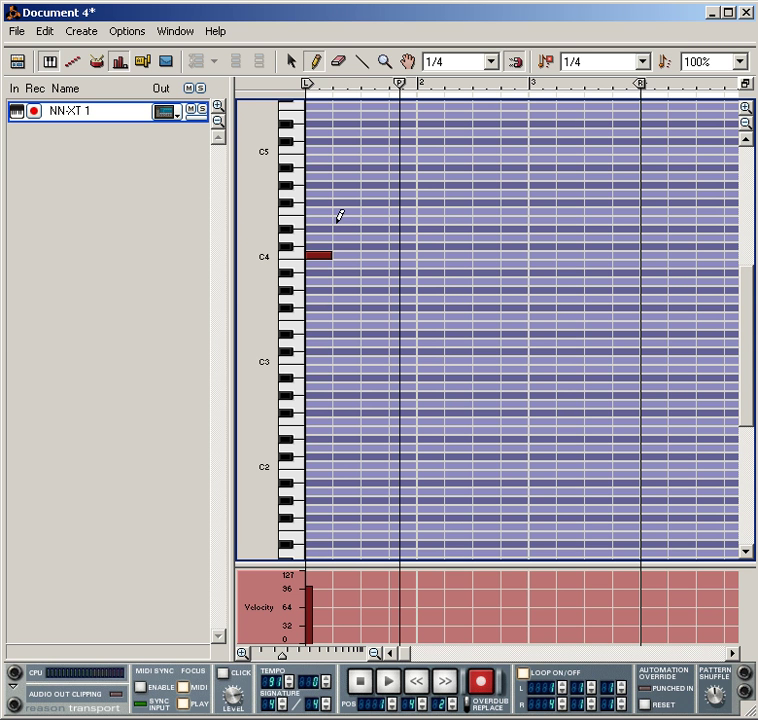
left_click(339, 219)
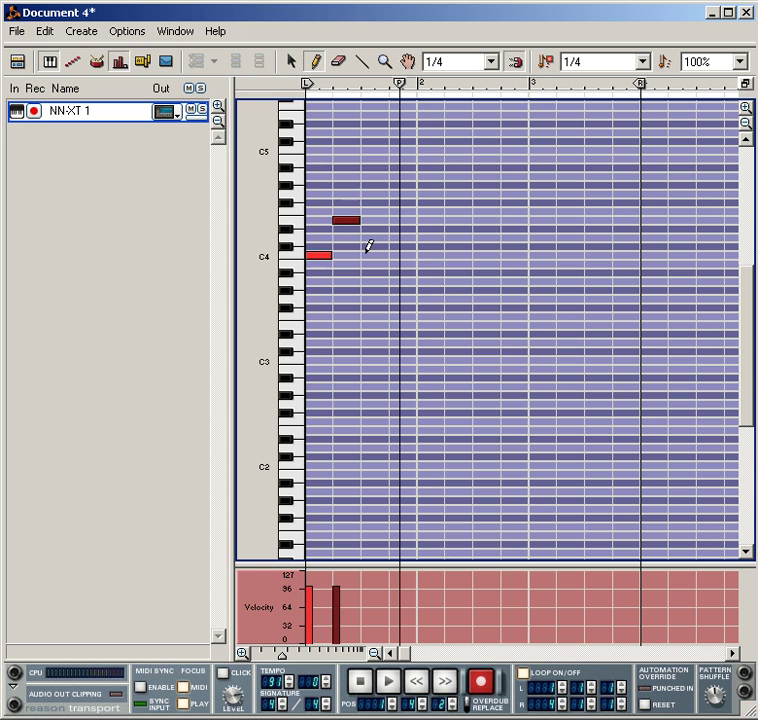
left_click(364, 253)
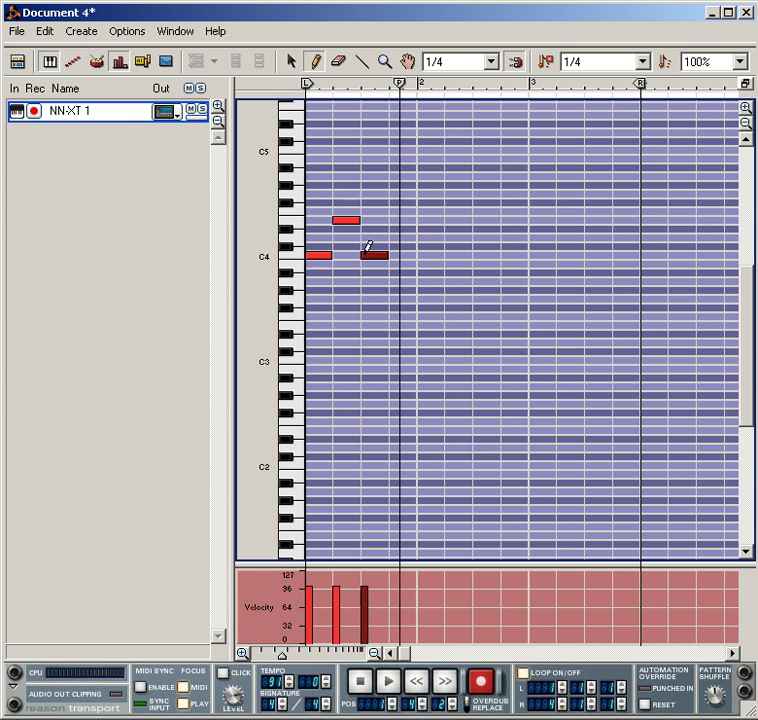
left_click(396, 191)
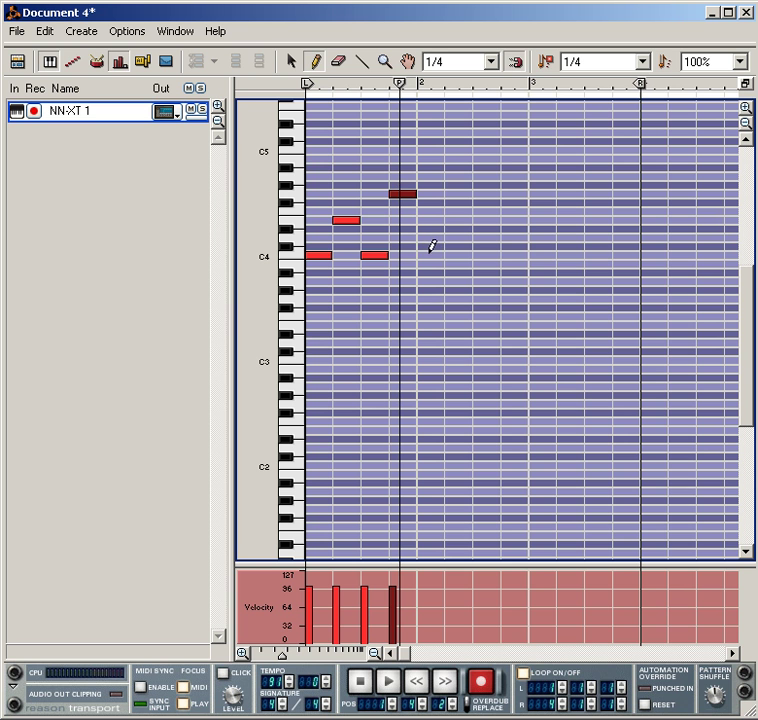
Draw the quarter notes F4, A4, F4, C5 across bar 2 of the NN-XT track.
left_click(424, 210)
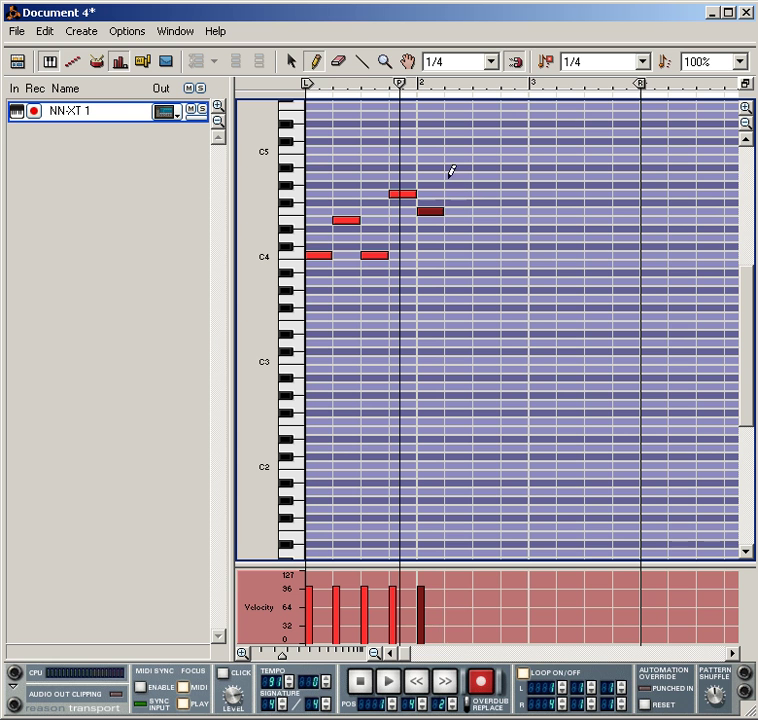
left_click(454, 176)
left_click(482, 210)
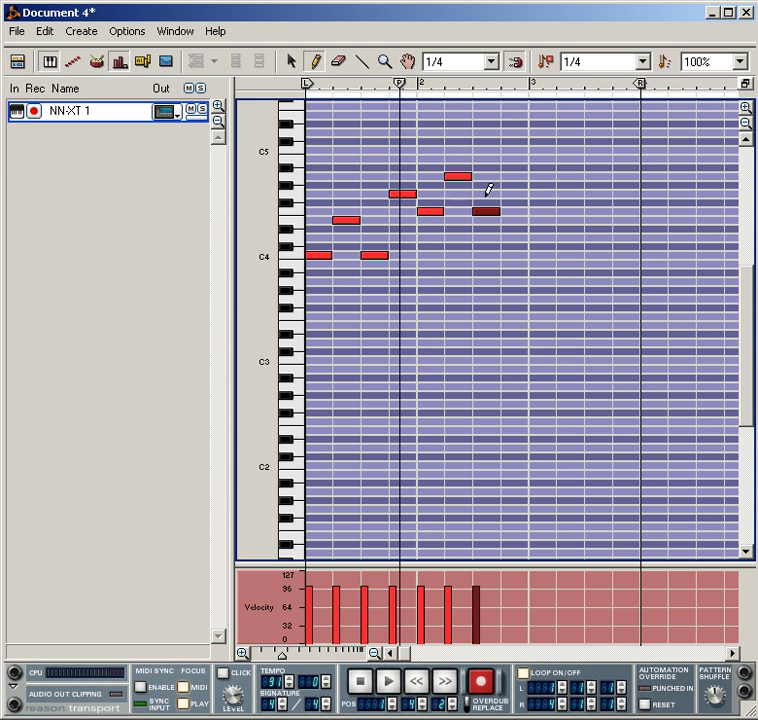
left_click(507, 149)
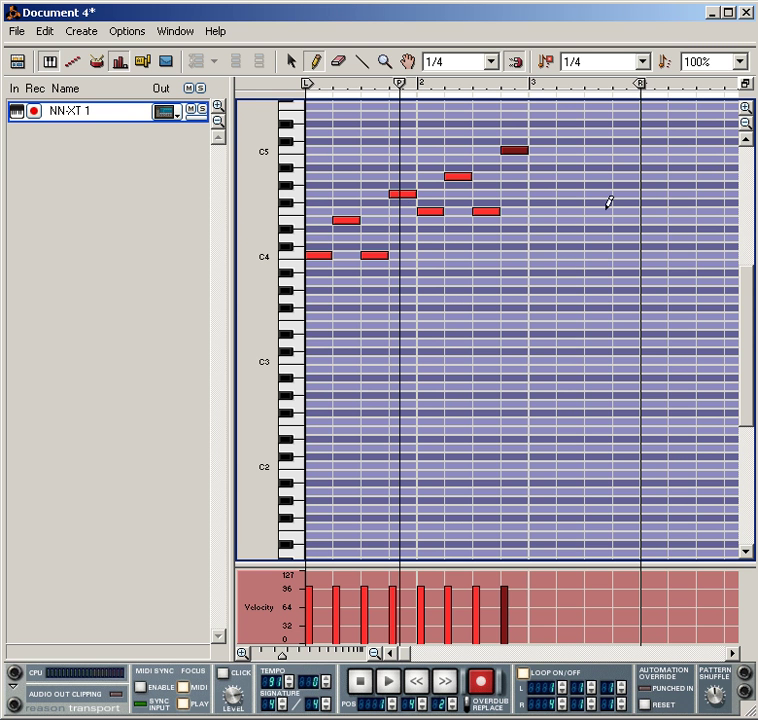
Copy the four notes of bar 1 and paste them at the start of bar 3.
left_click(291, 63)
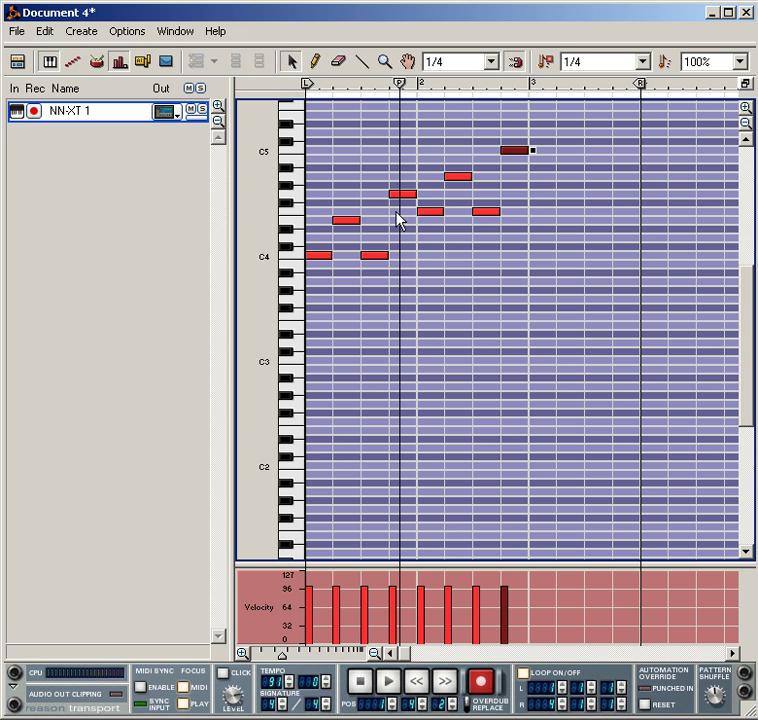
mouse_move(313, 267)
left_mouse_down()
mouse_move(416, 181)
mouse_move(406, 181)
left_mouse_up()
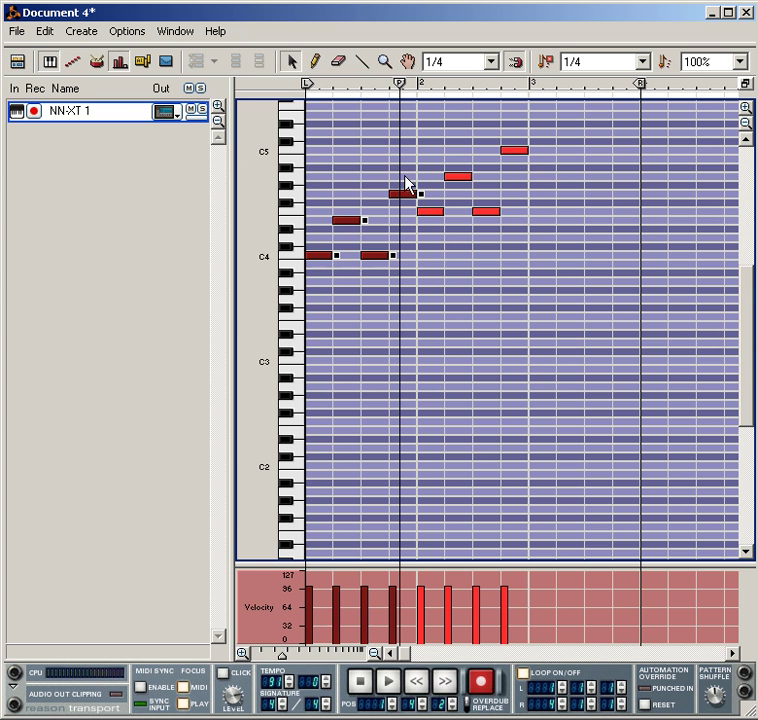
left_click(50, 32)
left_click(90, 120)
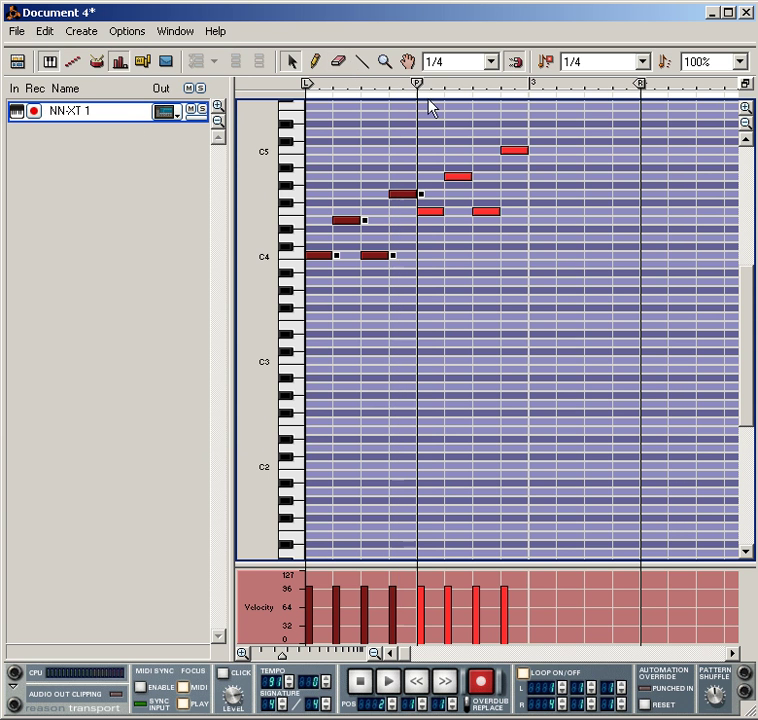
left_click_drag(423, 88, 528, 90)
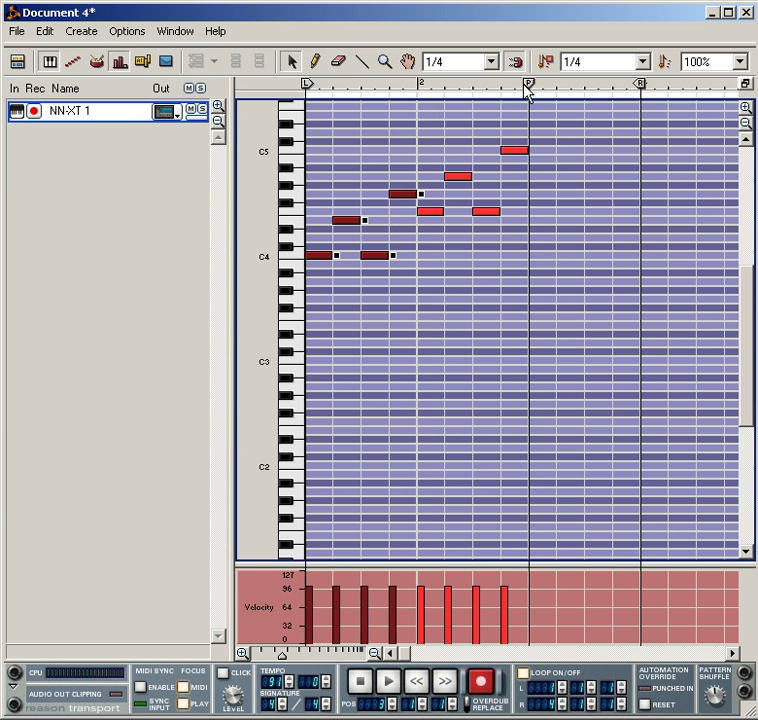
left_click(42, 33)
left_click(85, 126)
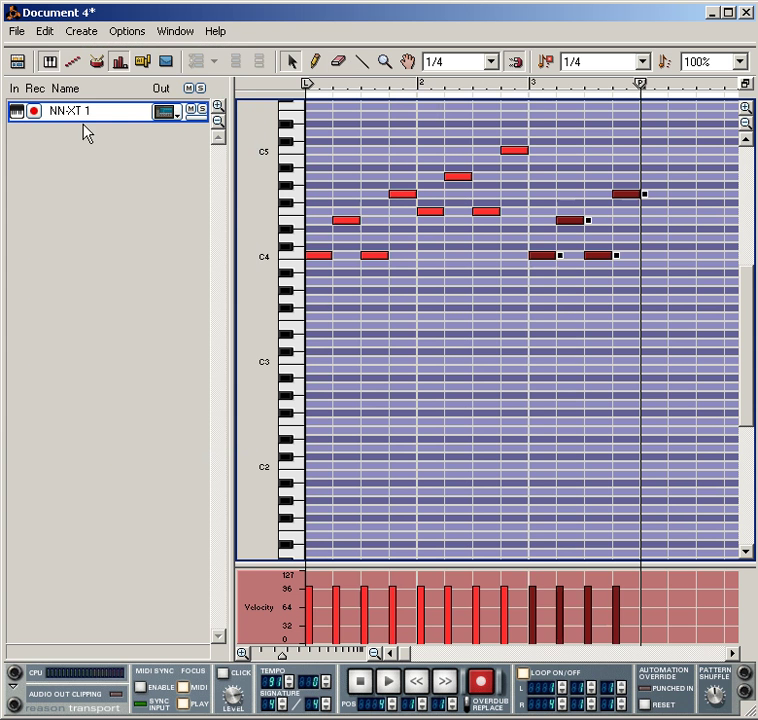
left_click(600, 125)
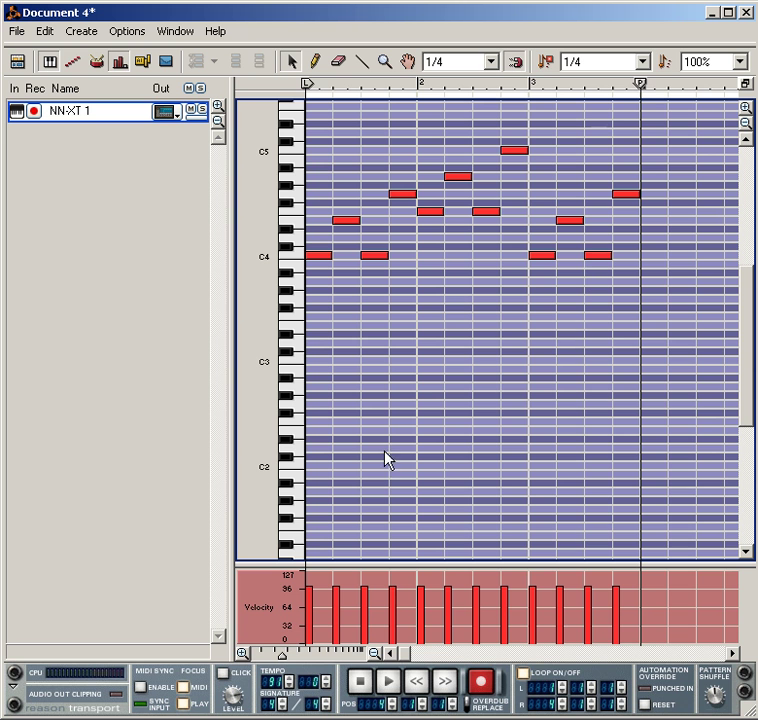
Return playback to the start and play the three-bar melody.
left_click(386, 682)
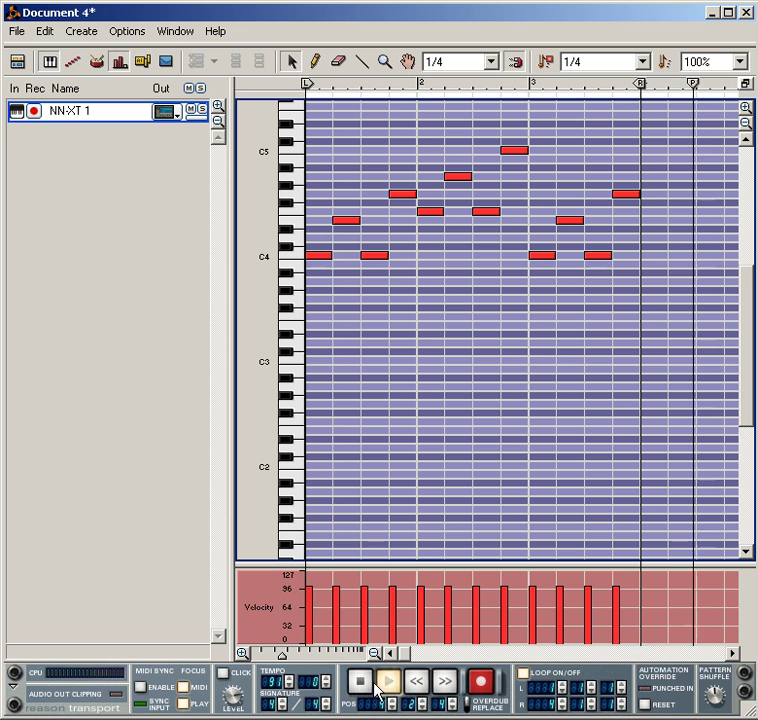
double_click(365, 688)
left_click(388, 684)
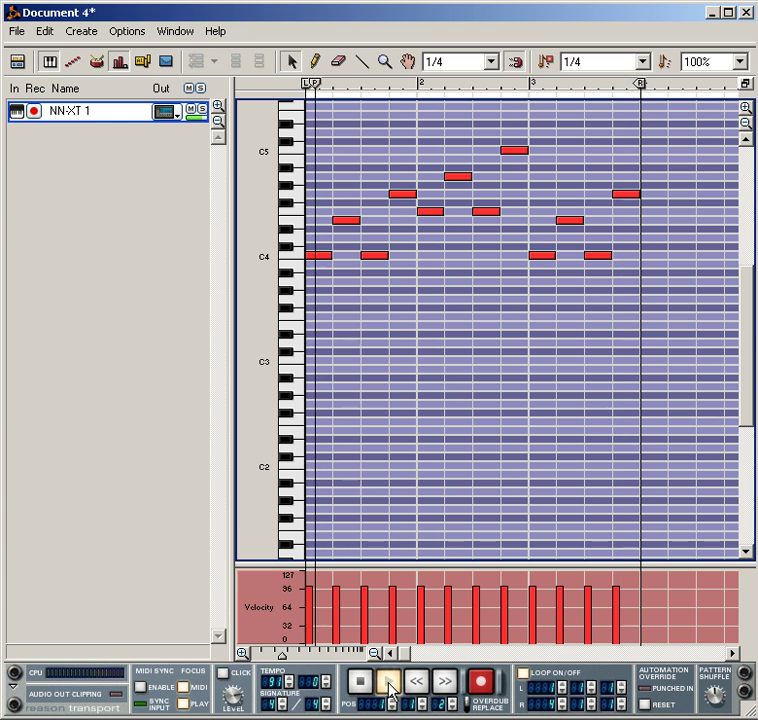
Restore the rack view and audition the B GrandPiano 1.0.sxt and BrightPiano.sxt patches on the NN-XT during playback.
left_click(745, 84)
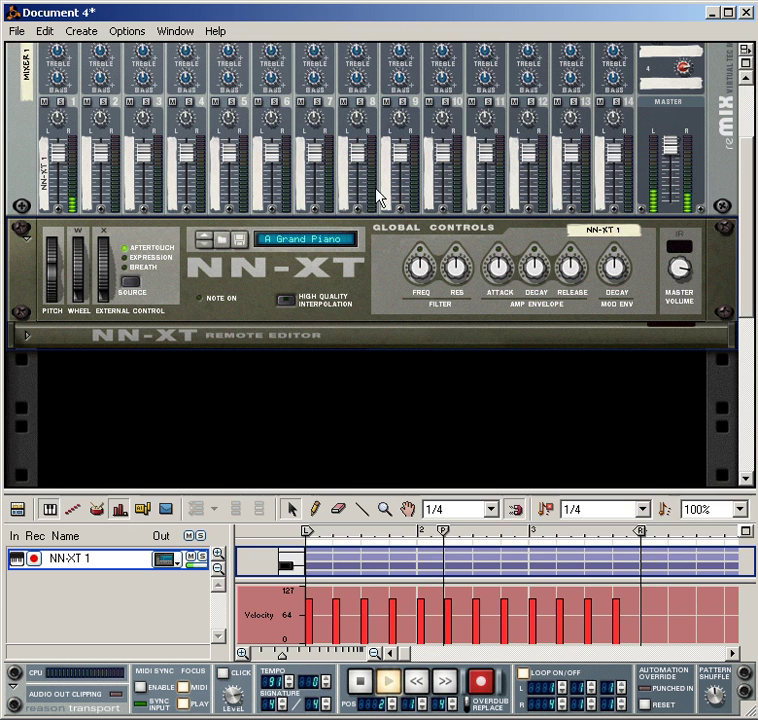
left_click(222, 242)
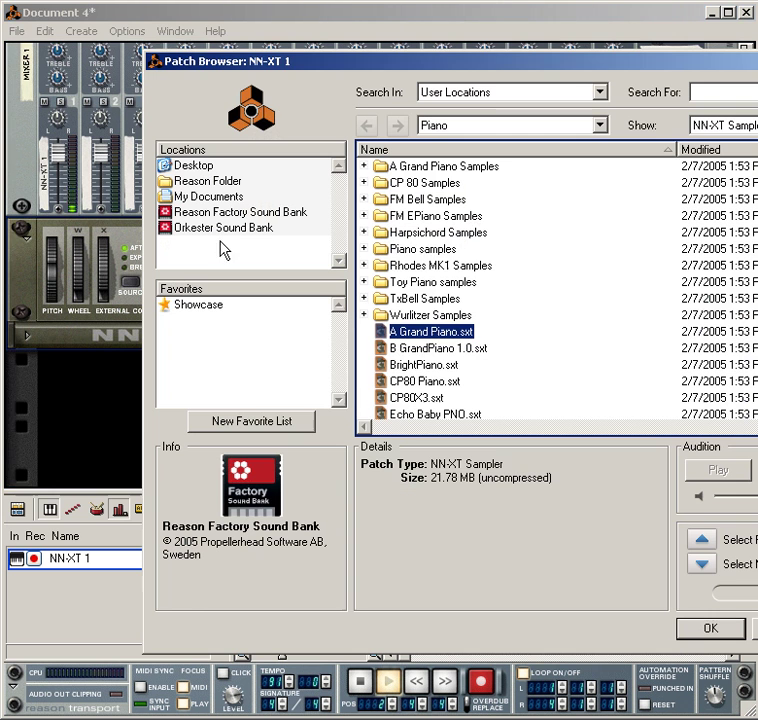
left_click(441, 349)
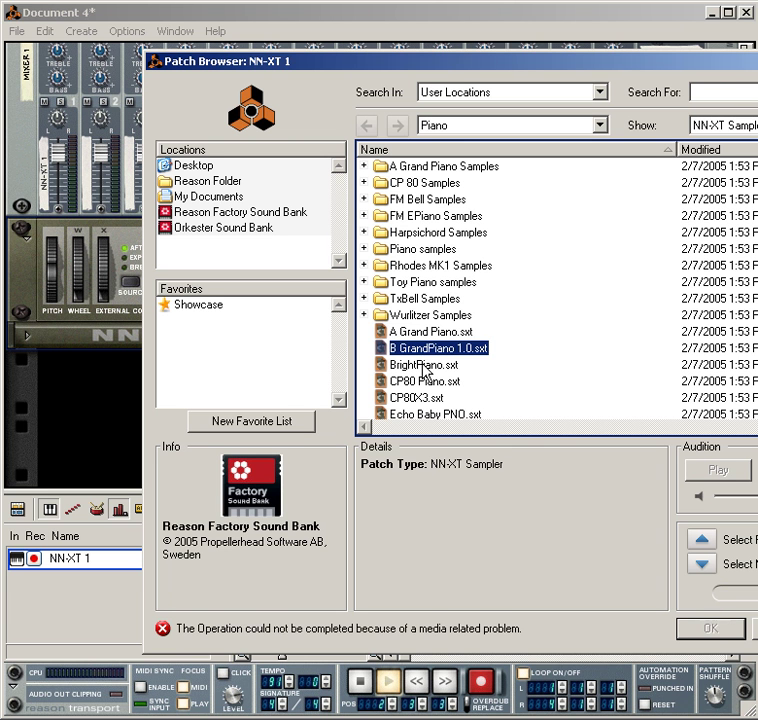
left_click(422, 365)
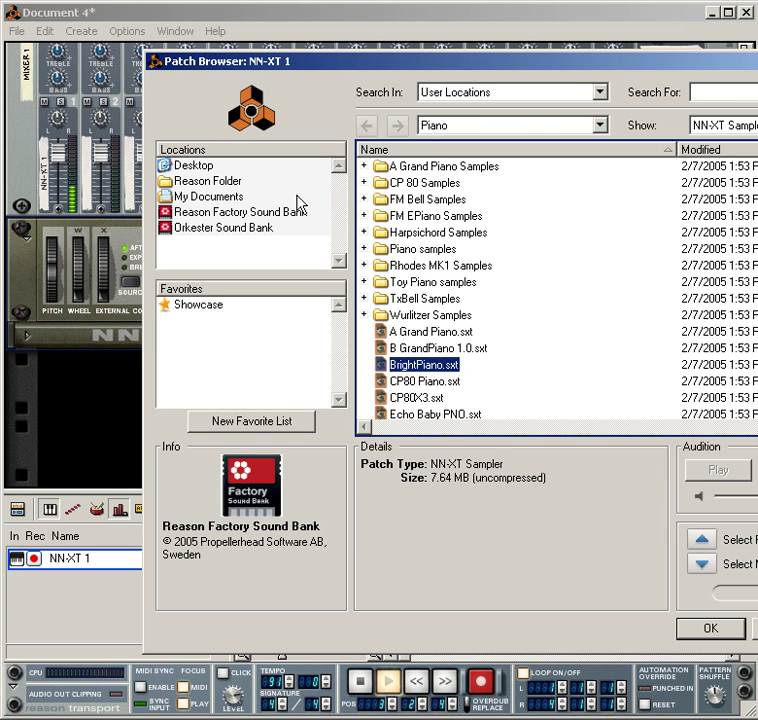
Audition the BRIGHTPIANO.smp patch from the Piano folder of the factory sound bank's NN19 Sampler Patches during playback.
left_click(284, 212)
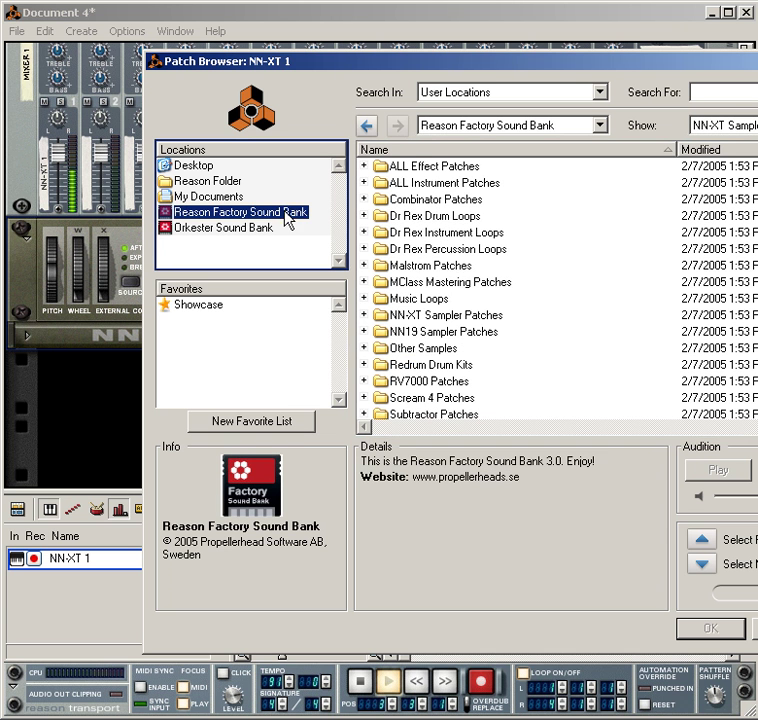
double_click(435, 332)
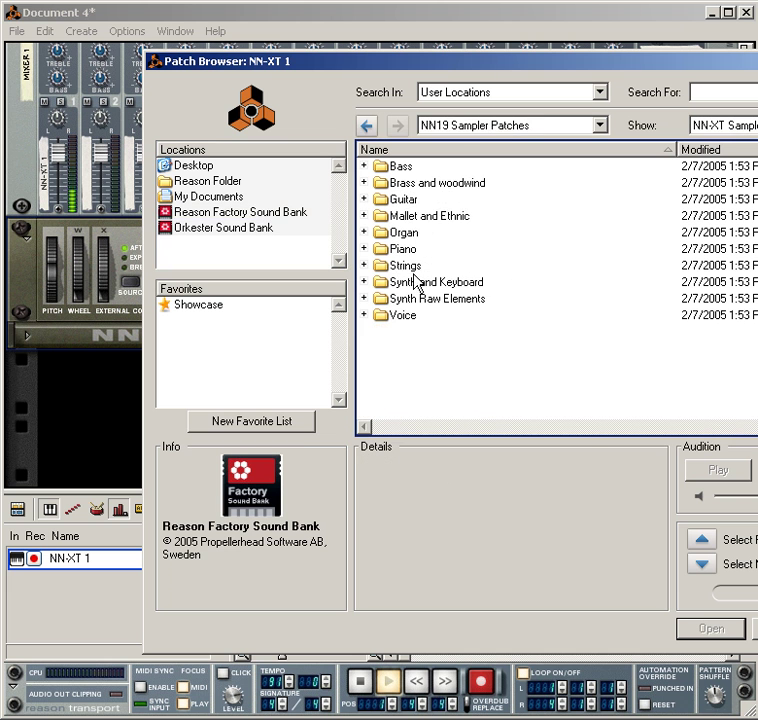
left_click(305, 215)
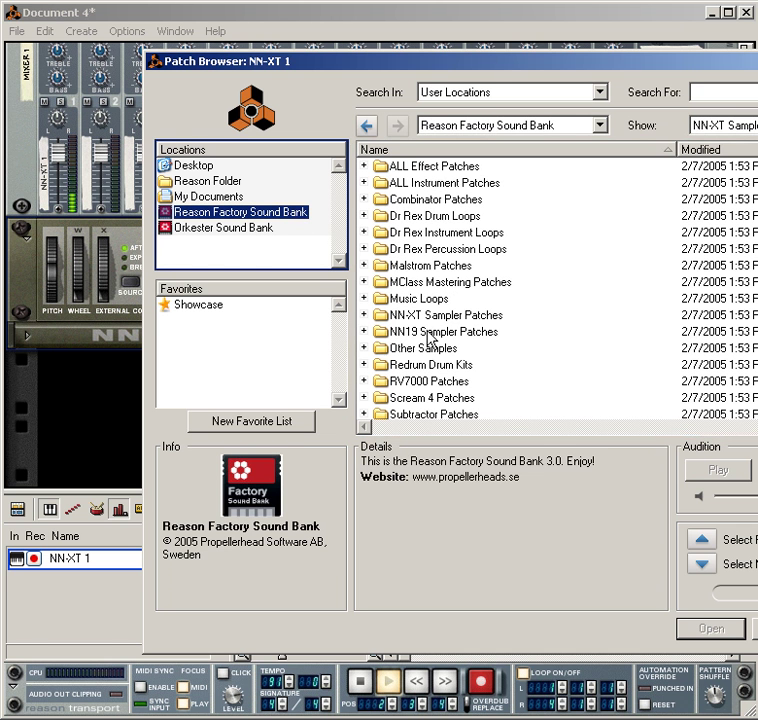
left_click(297, 218)
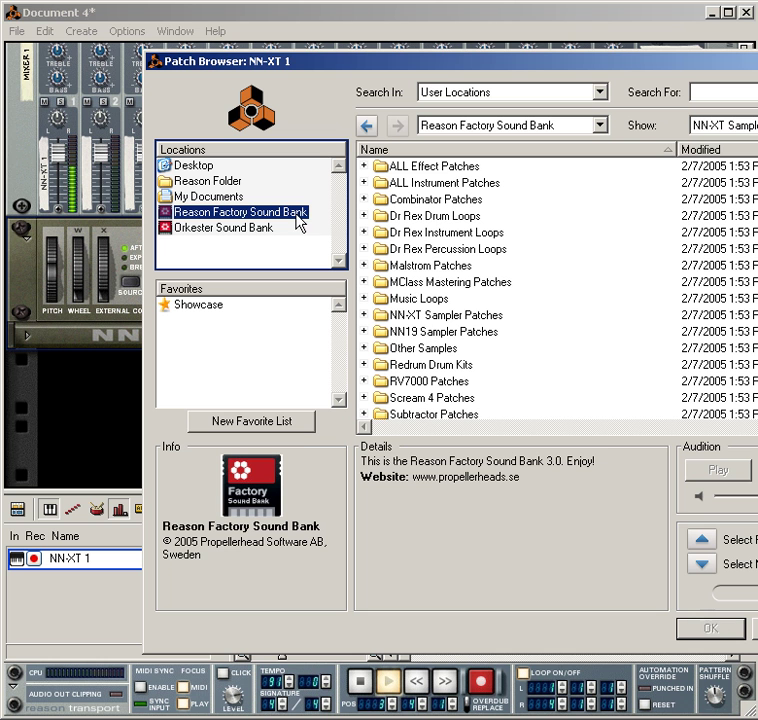
left_click(443, 334)
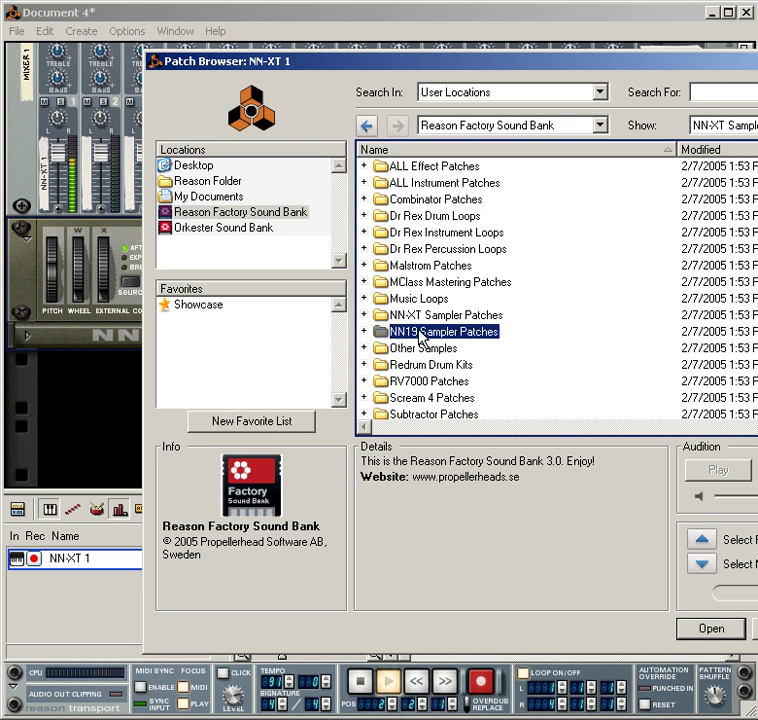
double_click(505, 332)
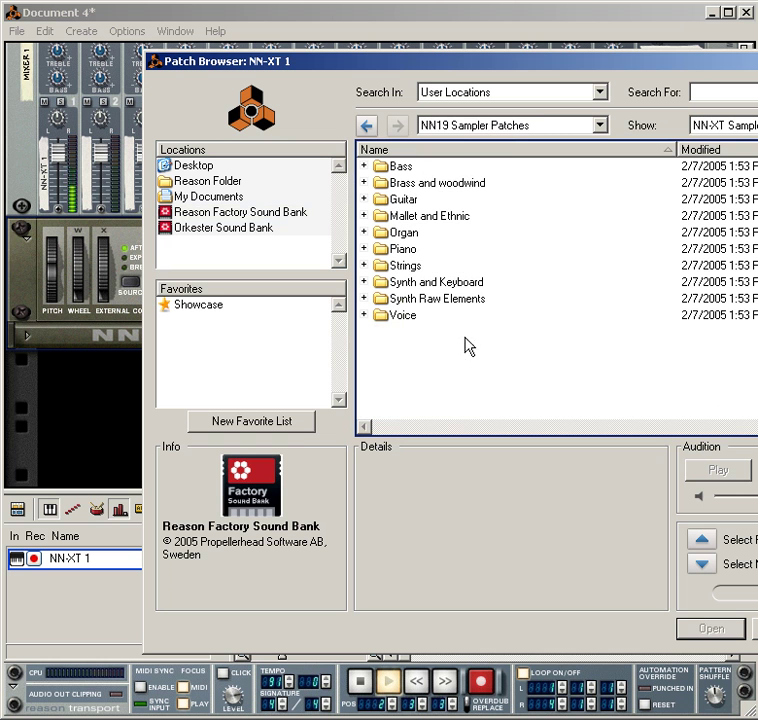
left_click(405, 253)
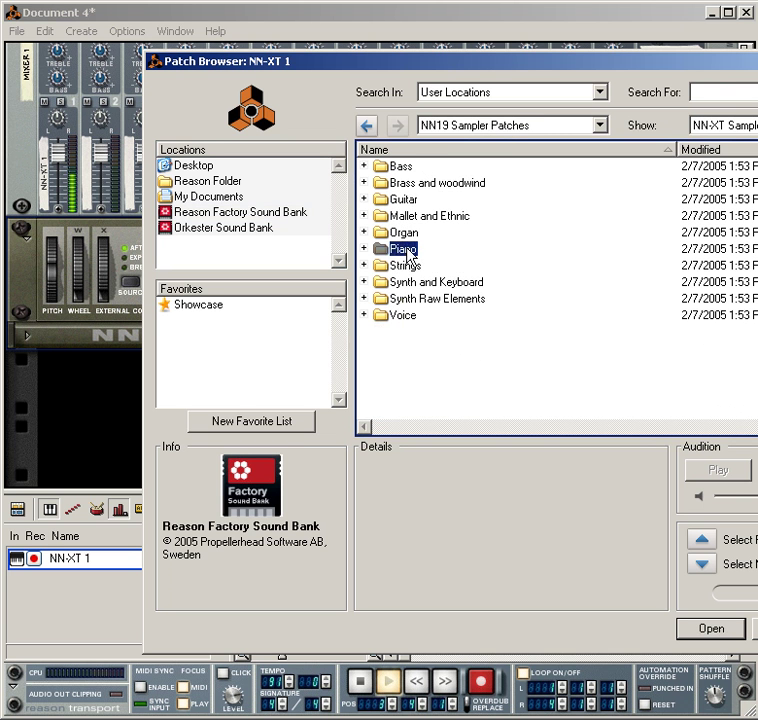
double_click(407, 255)
left_click(420, 285)
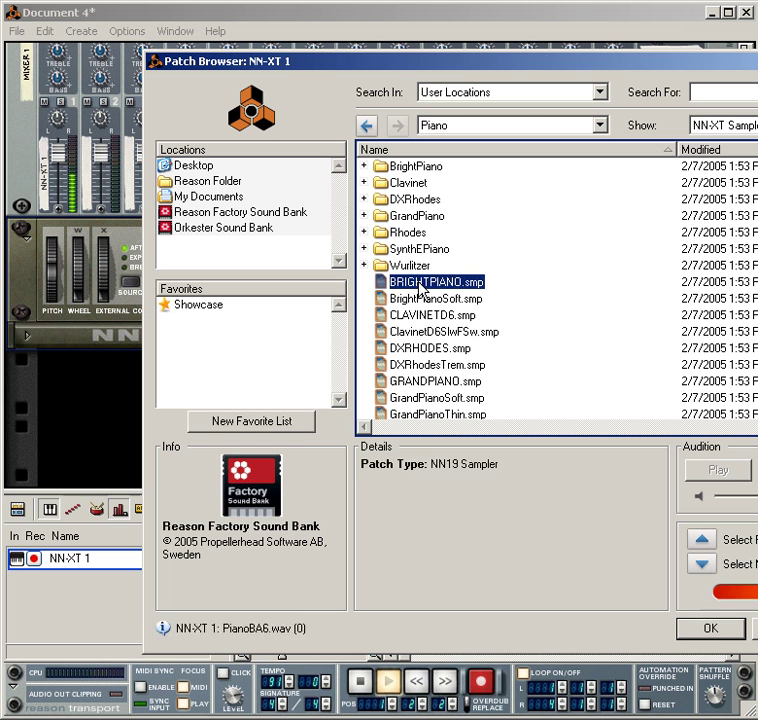
Audition the ACGUITAR.smp patch from the Guitar folder of the factory sound bank's NN19 Sampler Patches.
left_click(285, 213)
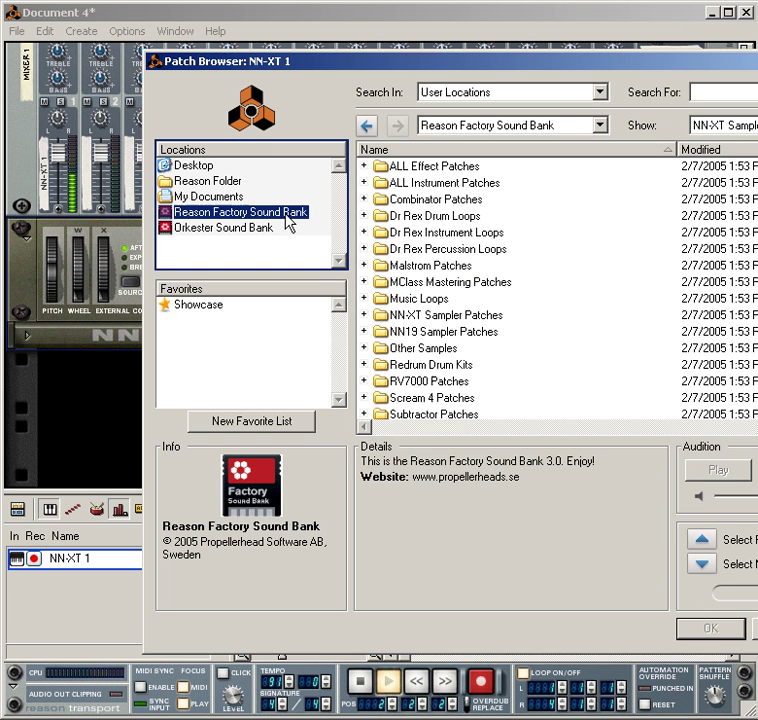
double_click(418, 327)
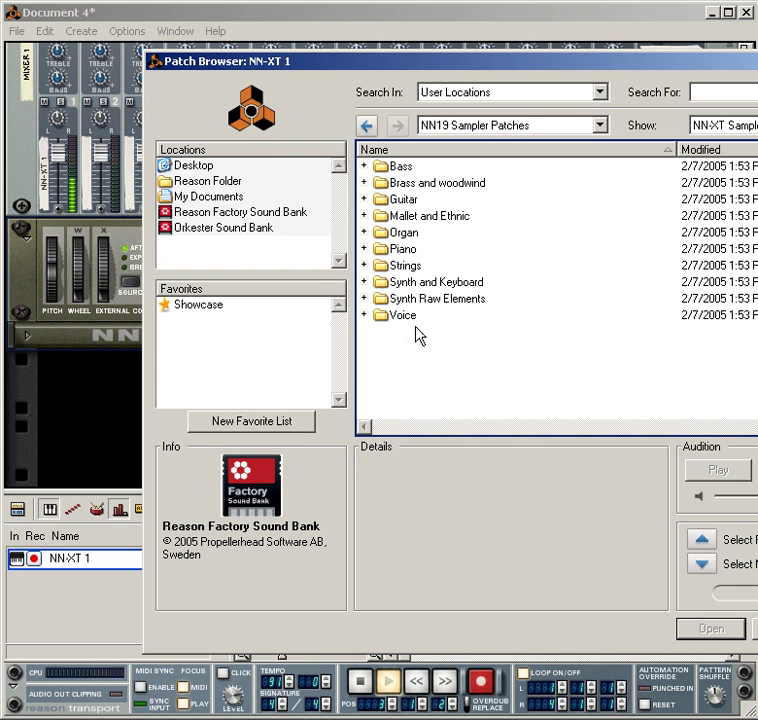
left_click(406, 201)
double_click(406, 201)
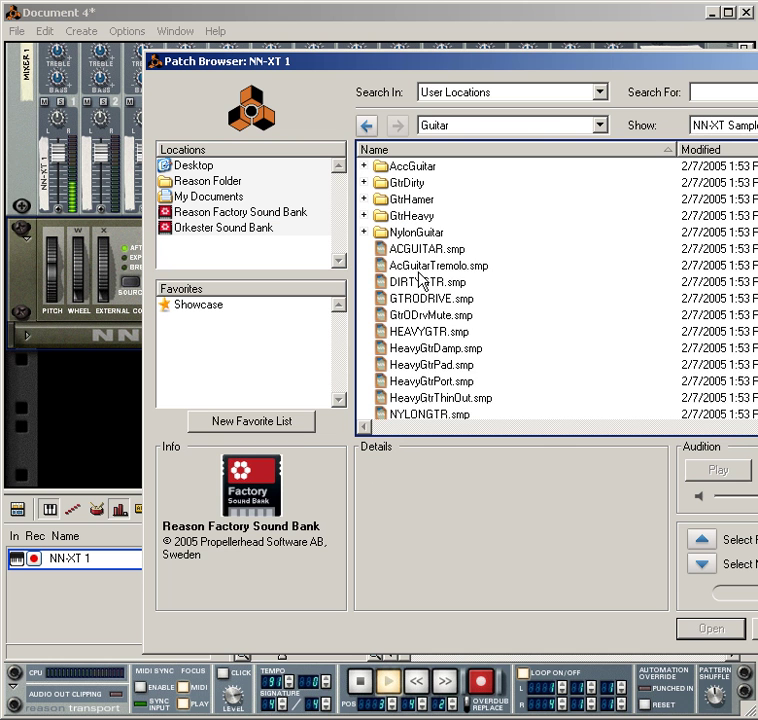
left_click(408, 251)
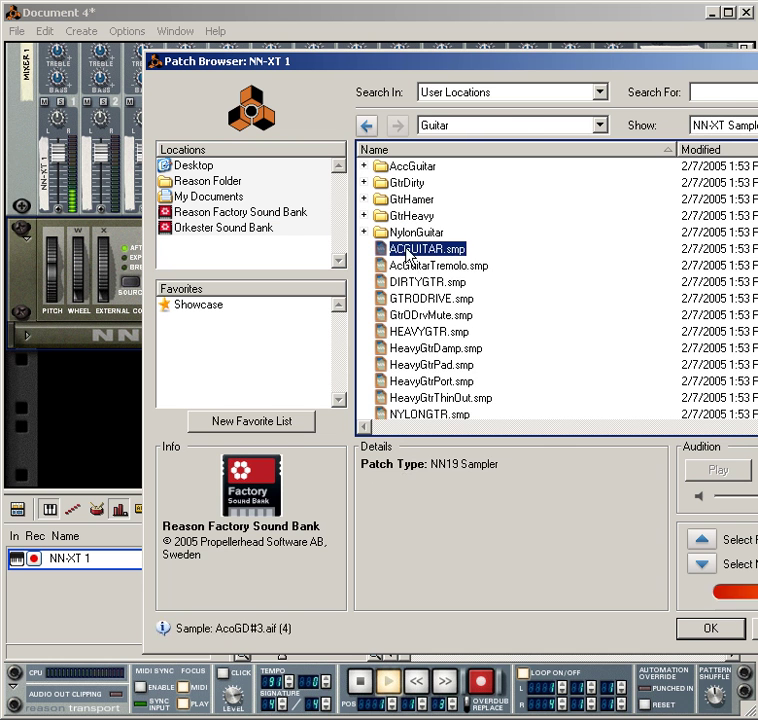
Leave the patch browser with the A Grand Piano patch on the NN-XT and stop playback.
left_click(275, 213)
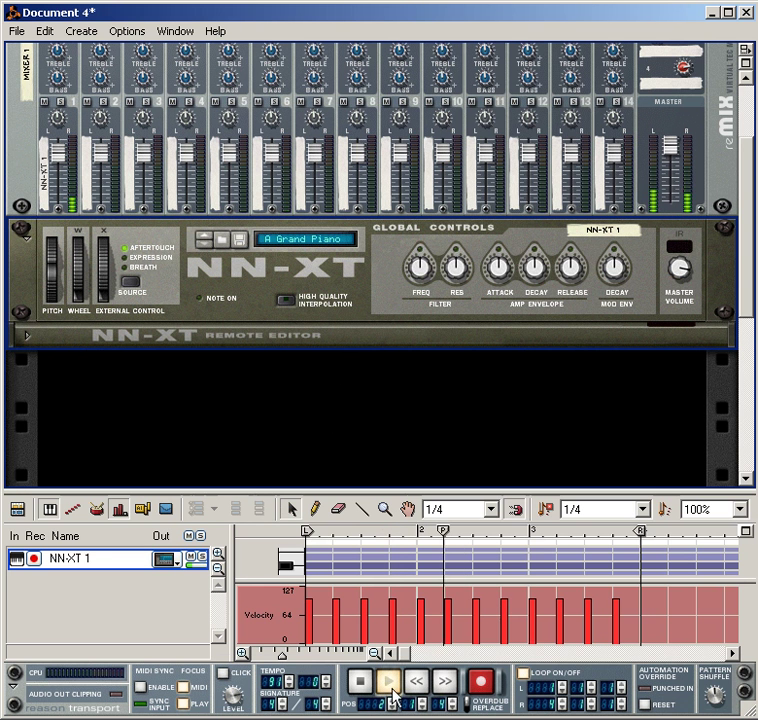
left_click(365, 683)
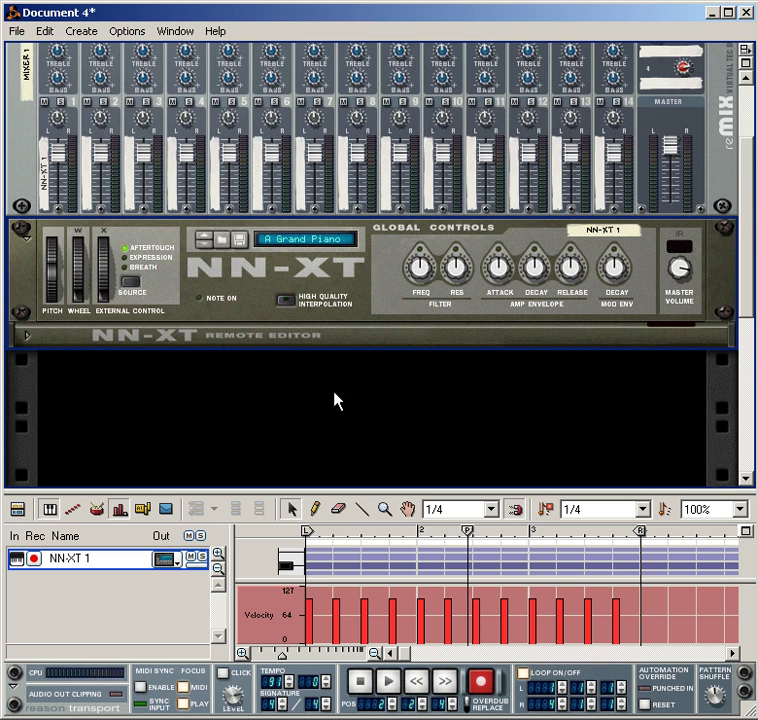
scroll(33, 172, "down", 3)
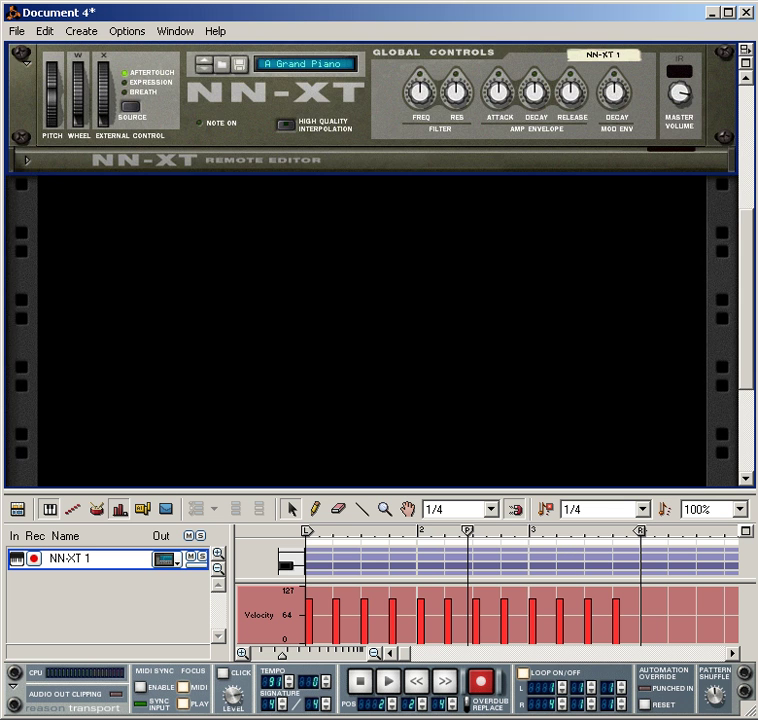
scroll(749, 271, "up", 3)
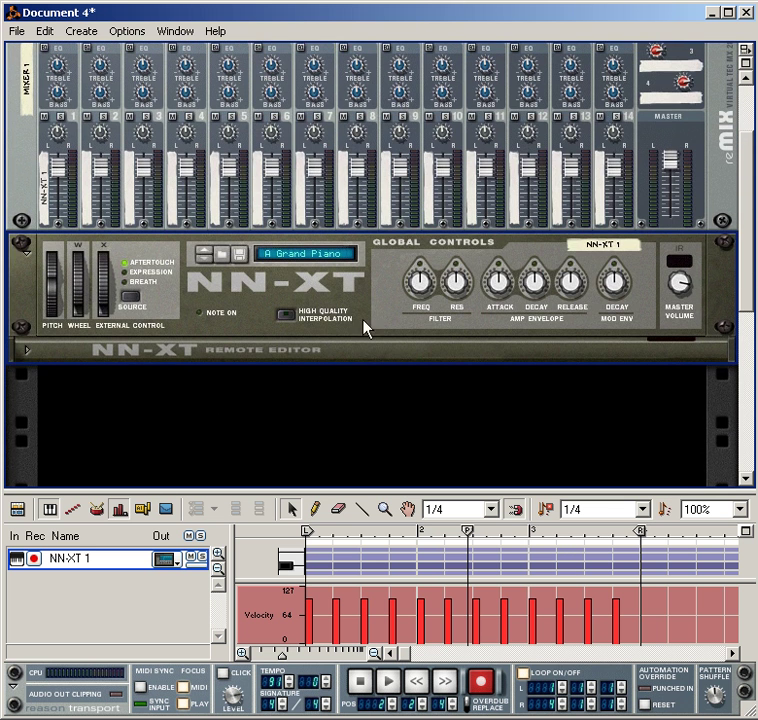